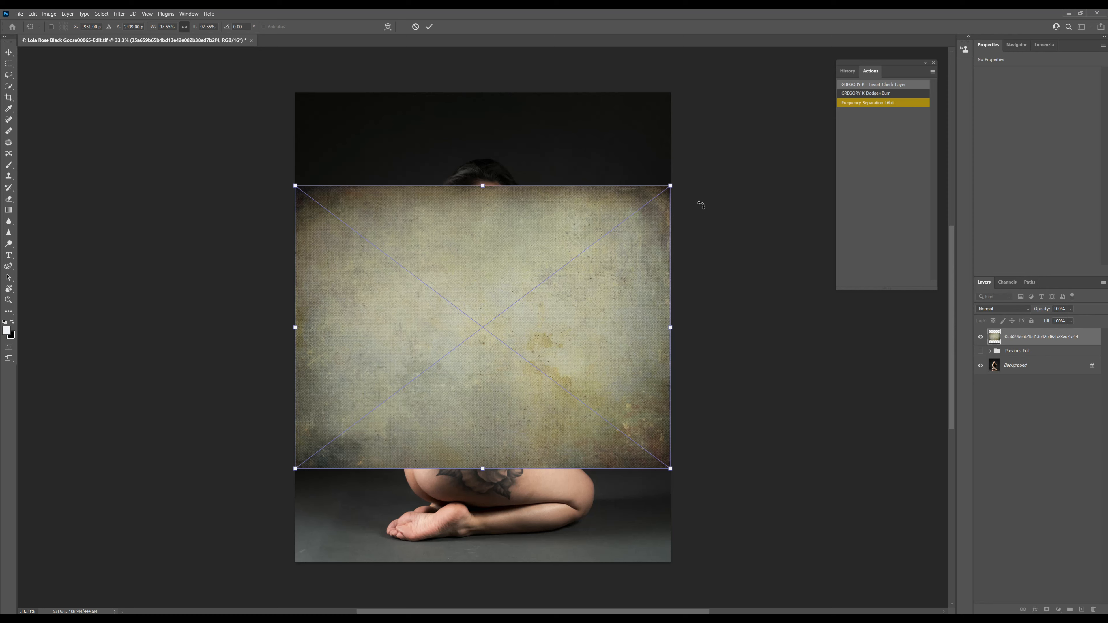
# Rotate the placed canvas texture about 90° and enlarge it to about 133% so it covers the whole photo.
pyautogui.moveTo(705, 251); pyautogui.dragTo(648, 603)
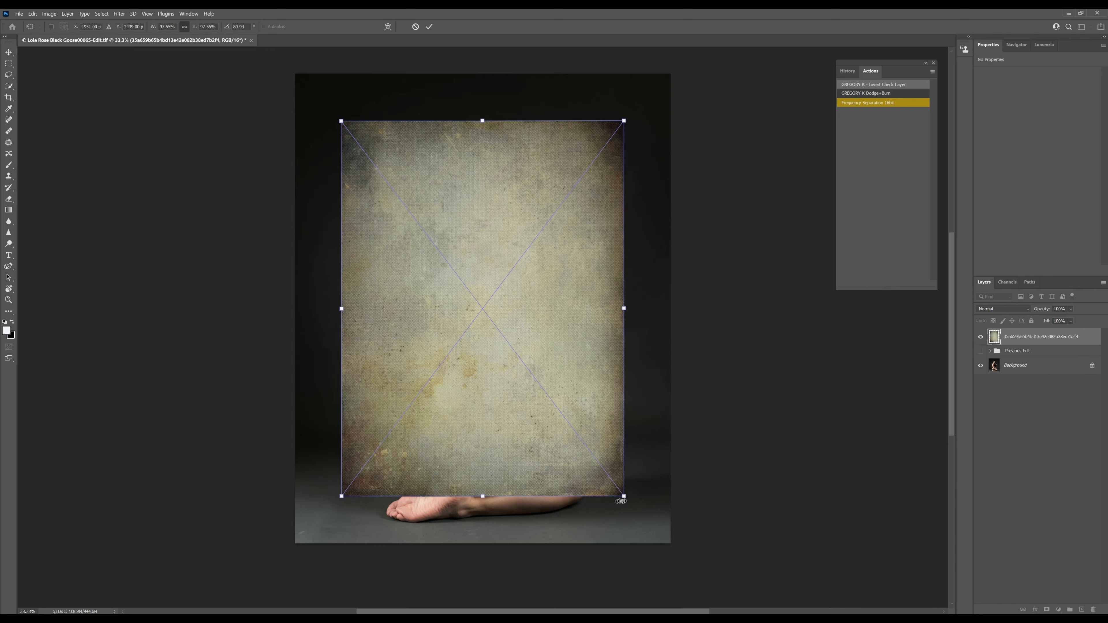
pyautogui.moveTo(624, 494); pyautogui.dragTo(702, 556)
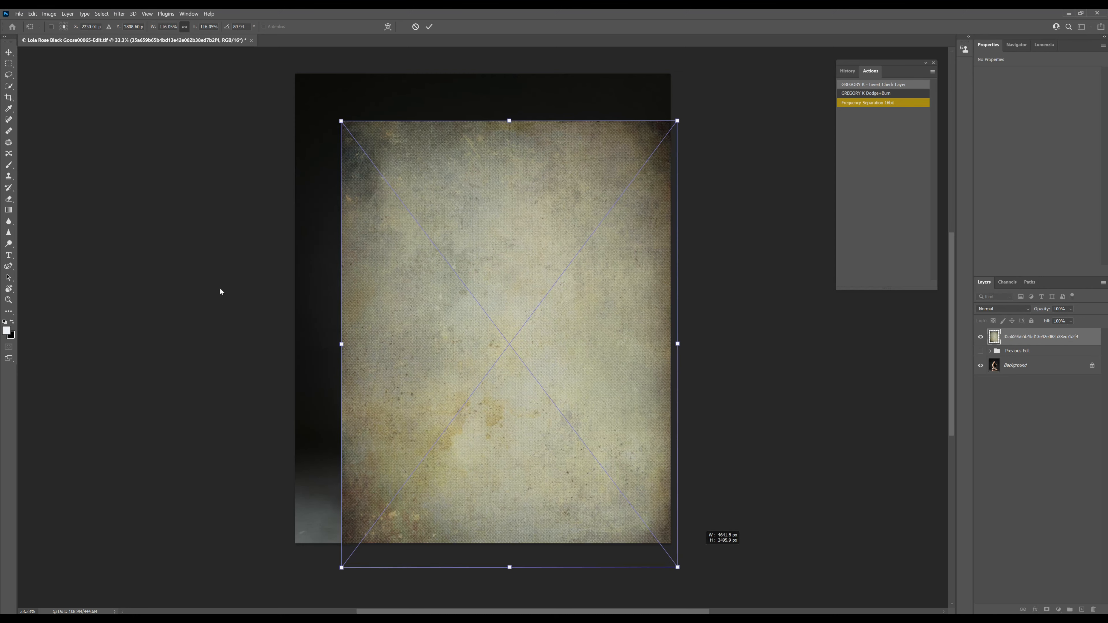
pyautogui.moveTo(341, 121); pyautogui.dragTo(283, 64)
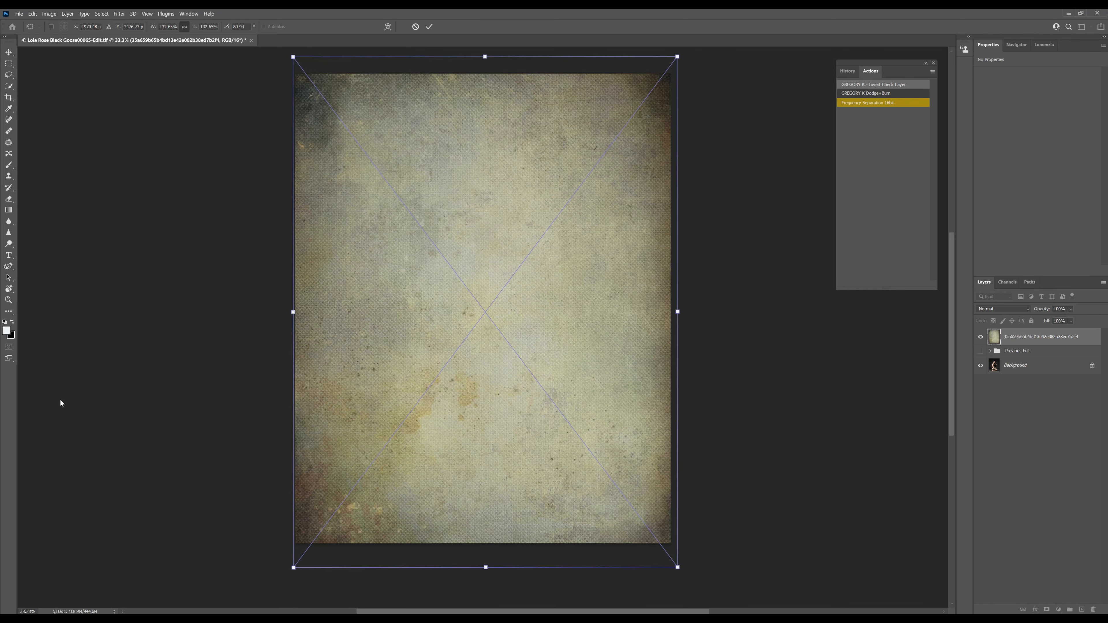
pyautogui.press('Return')
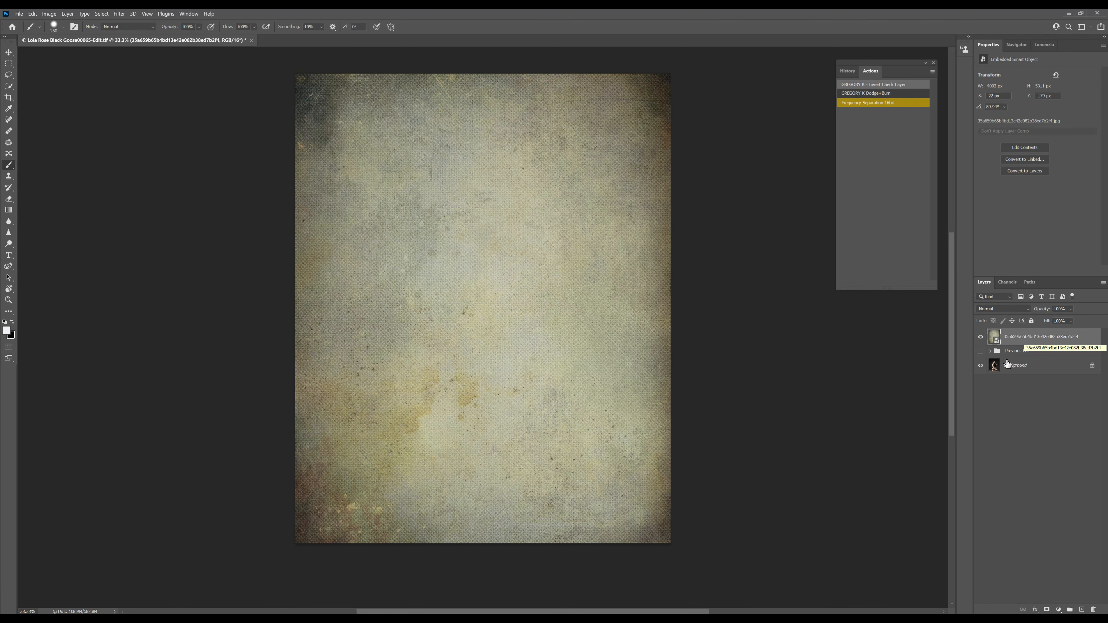
# Hide the texture layer and select the woman on the Background layer using Select Subject with the Quick Selection tool.
pyautogui.click(999, 367)
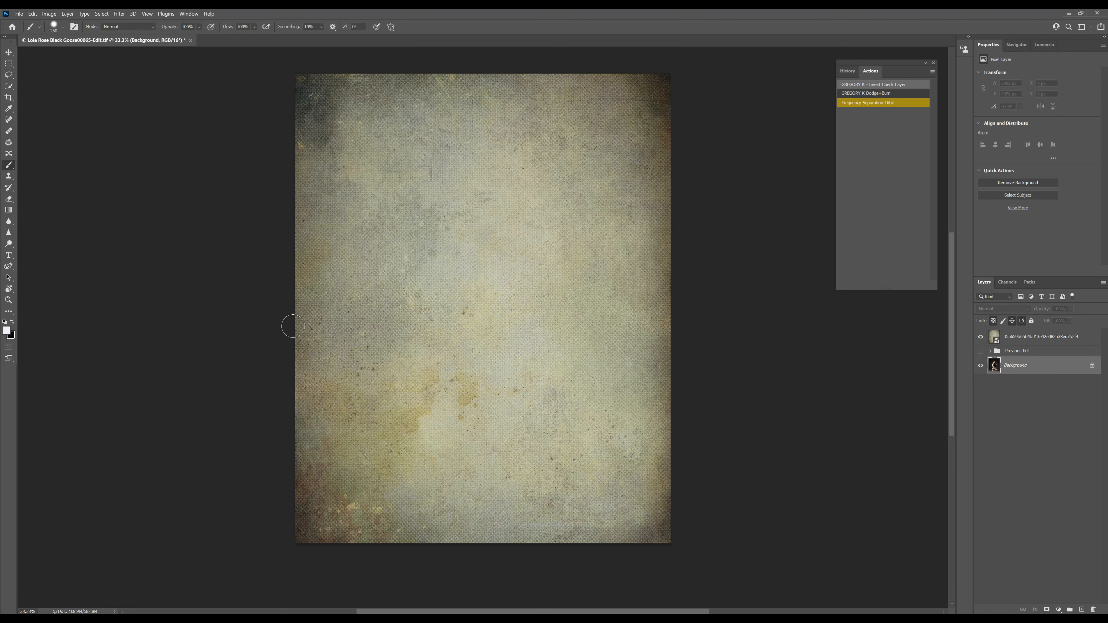
pyautogui.click(7, 85)
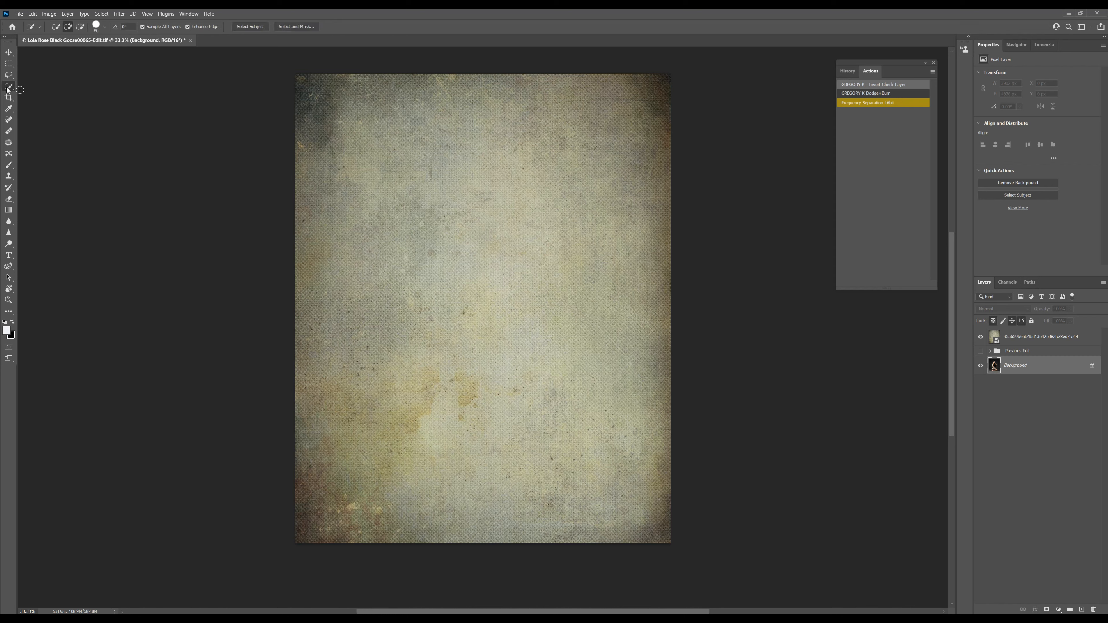
pyautogui.click(9, 75)
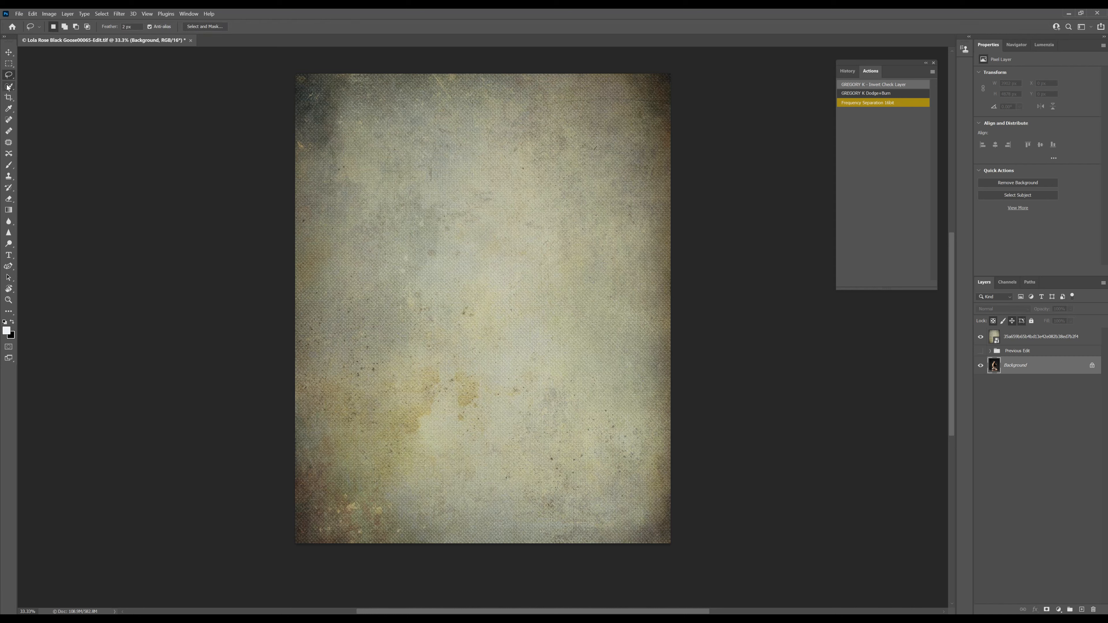
pyautogui.click(11, 89)
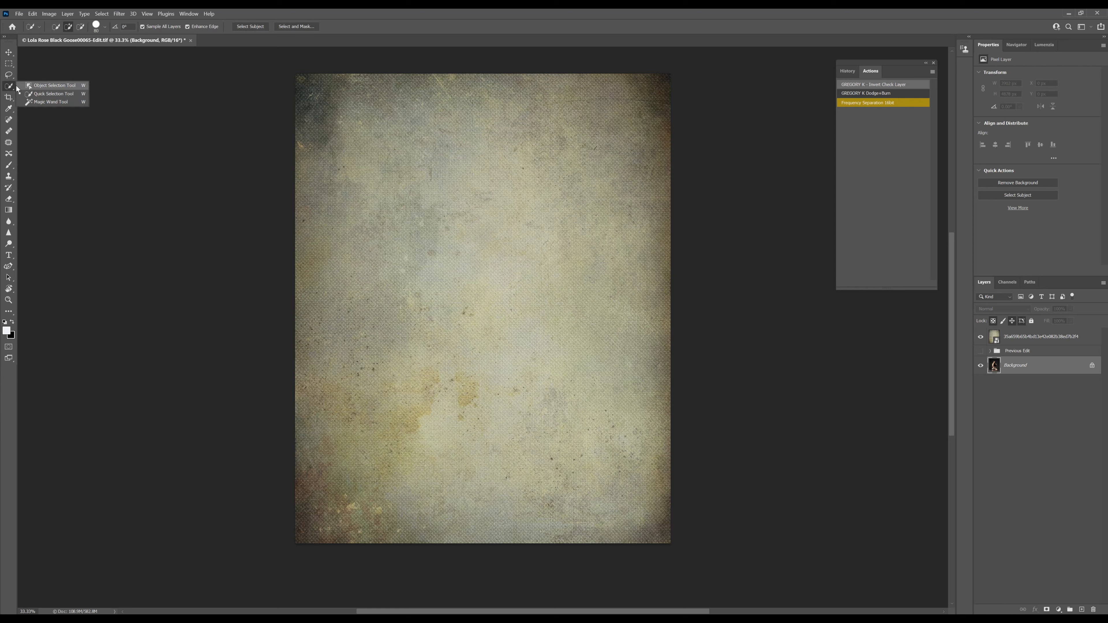
pyautogui.click(43, 94)
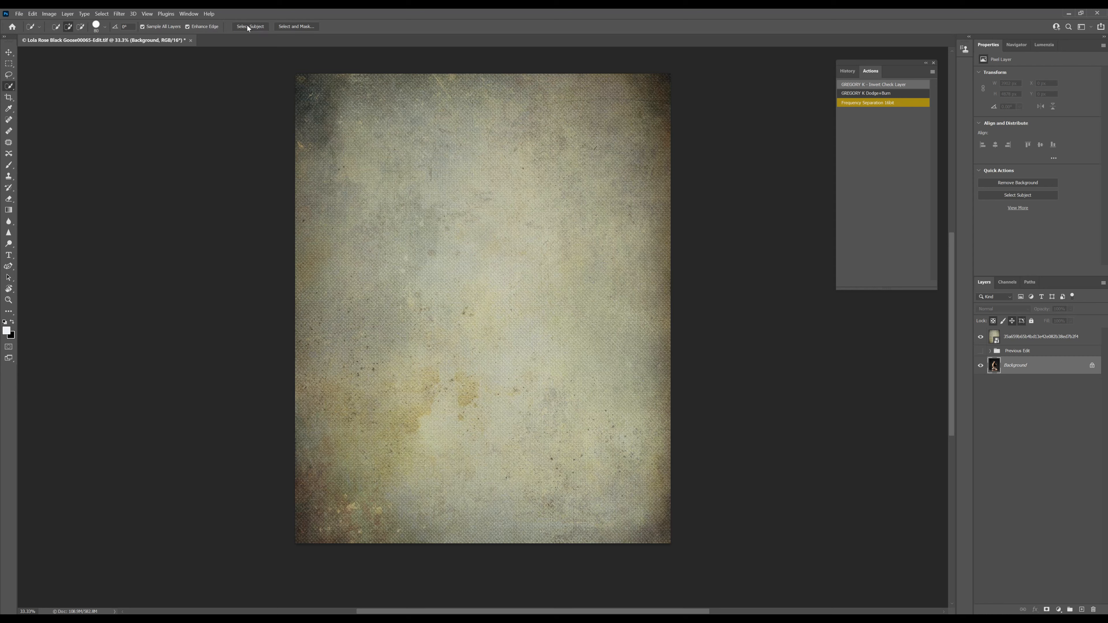
pyautogui.click(256, 28)
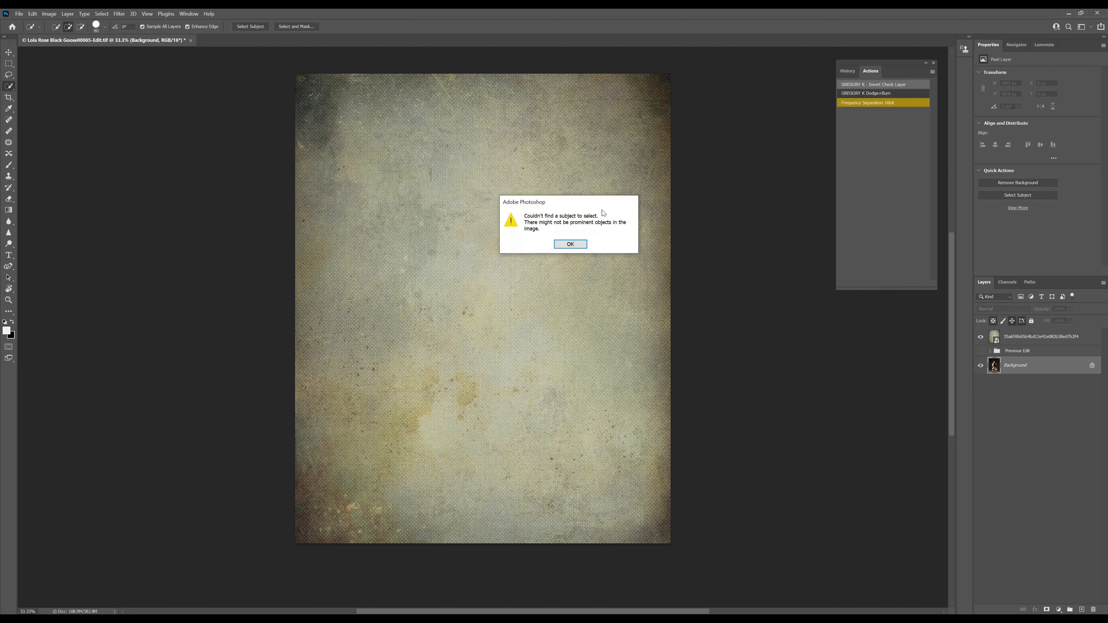
pyautogui.click(575, 245)
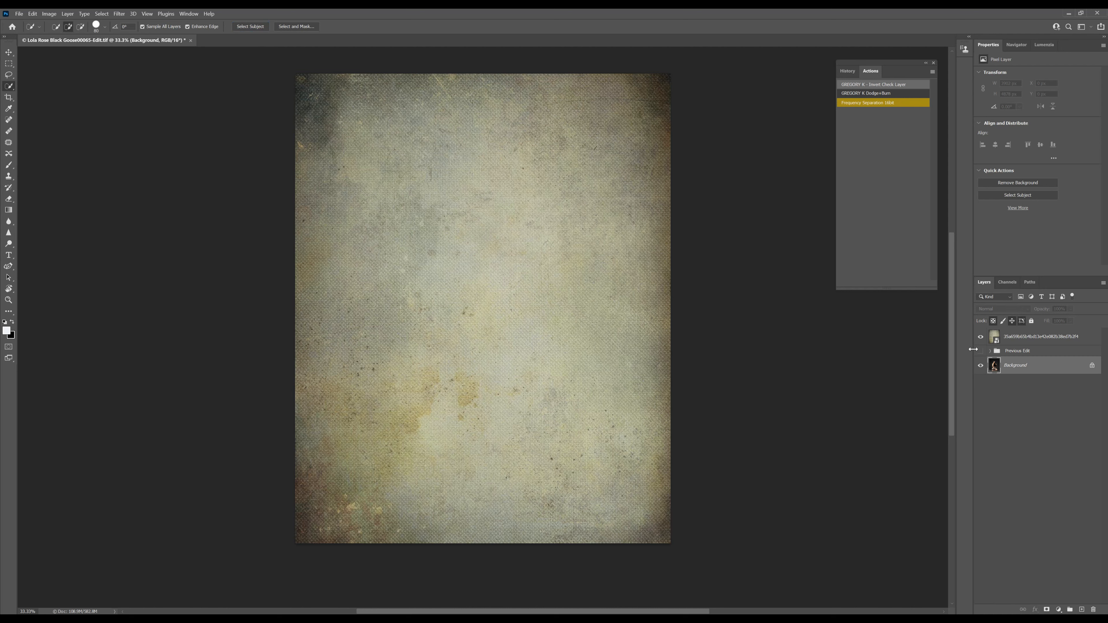
pyautogui.click(979, 337)
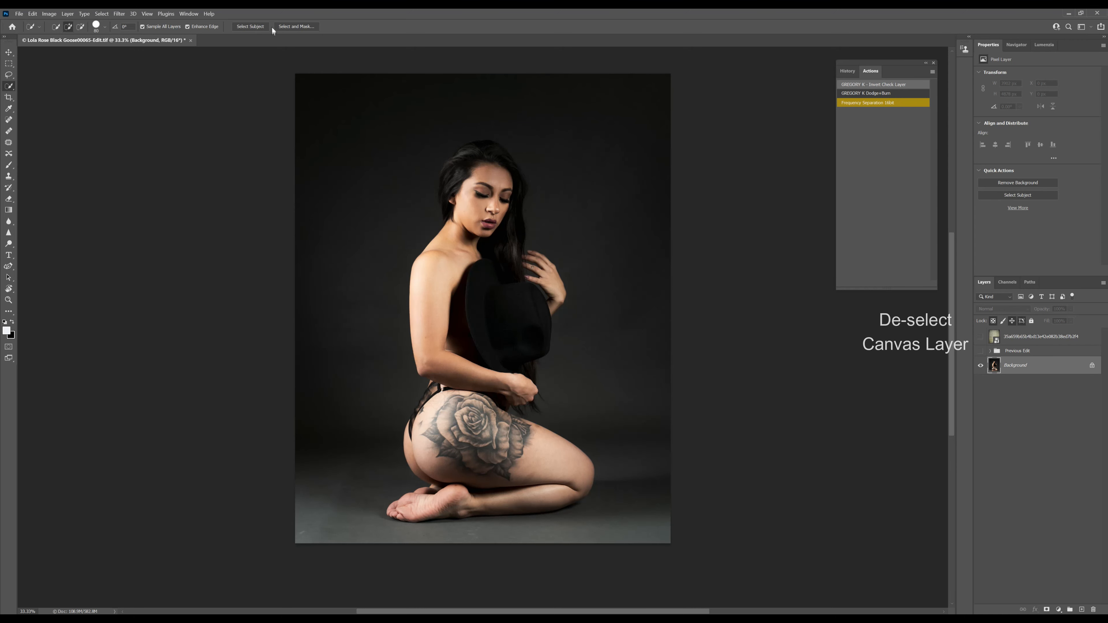
pyautogui.click(251, 27)
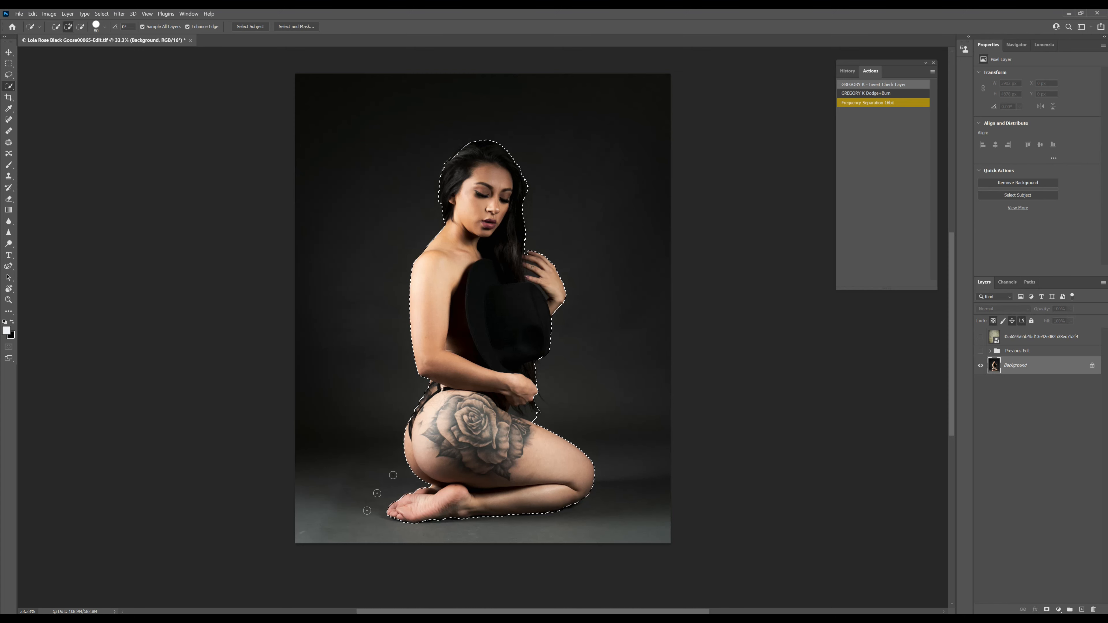
# Smooth the edge of the subject selection in Select and Mask and apply the refinement.
pyautogui.click(281, 27)
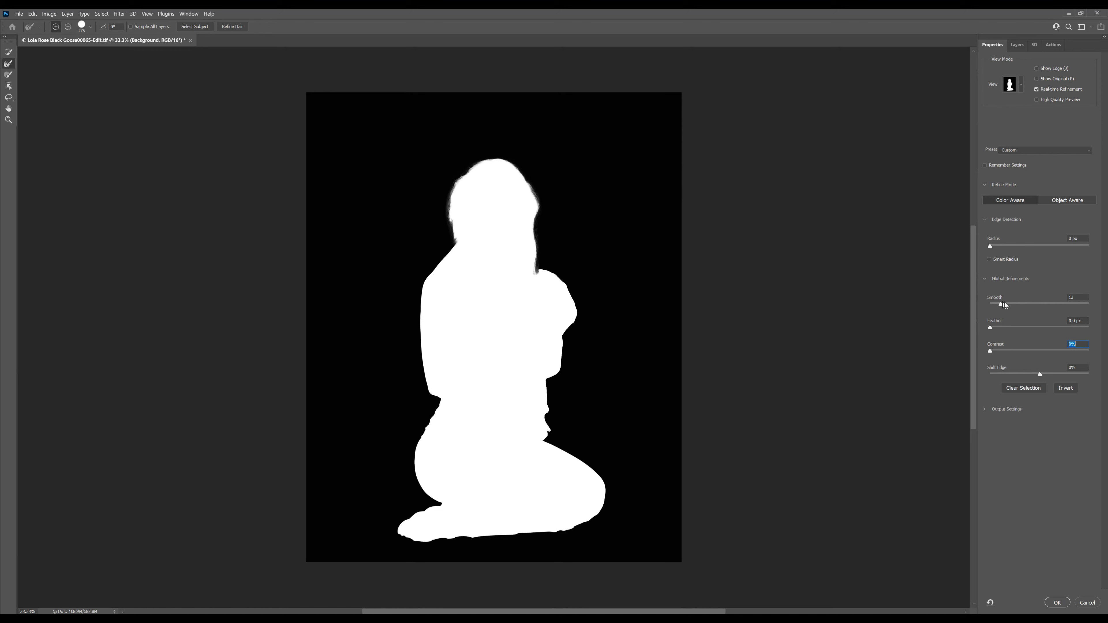
pyautogui.click(1016, 304)
pyautogui.click(1056, 602)
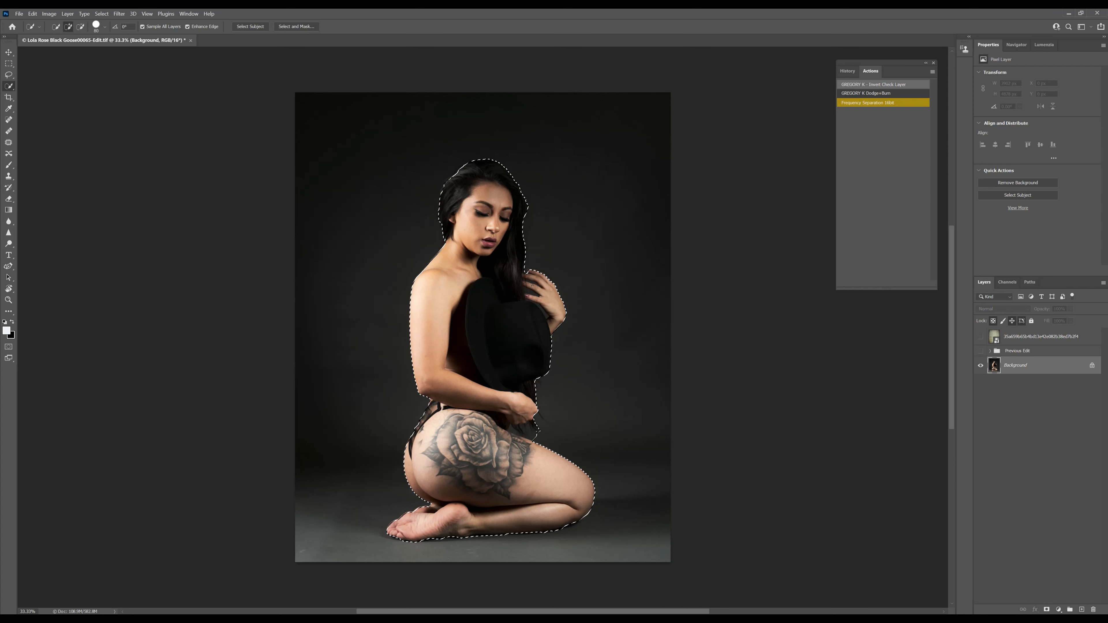
# Add a layer mask to the Background photo from the subject selection, keeping the texture layer hidden.
pyautogui.click(1047, 610)
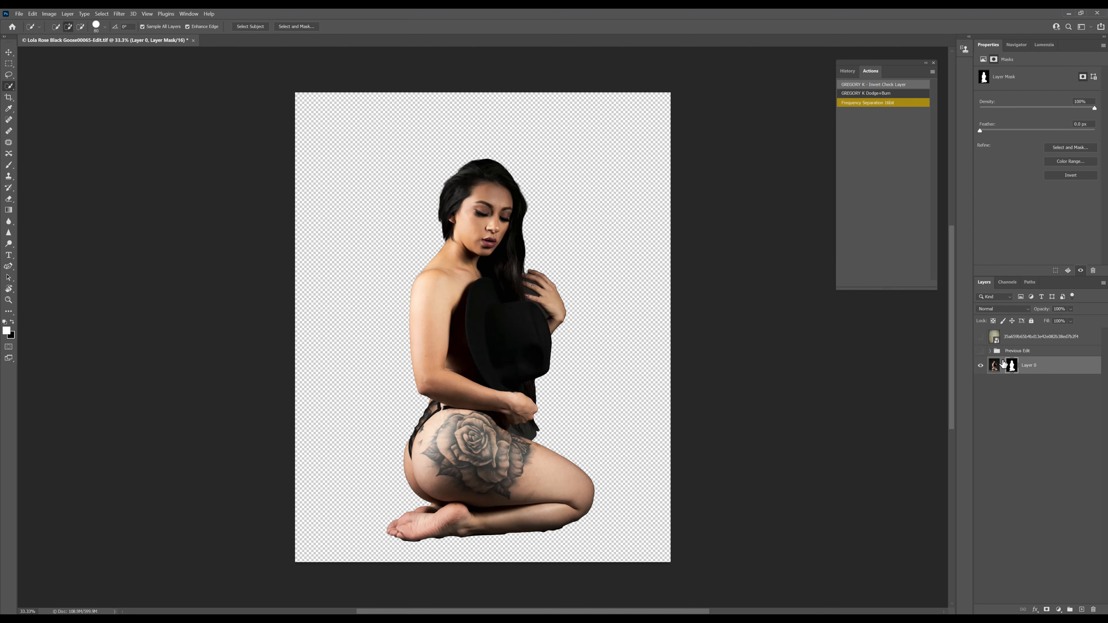
pyautogui.click(979, 337)
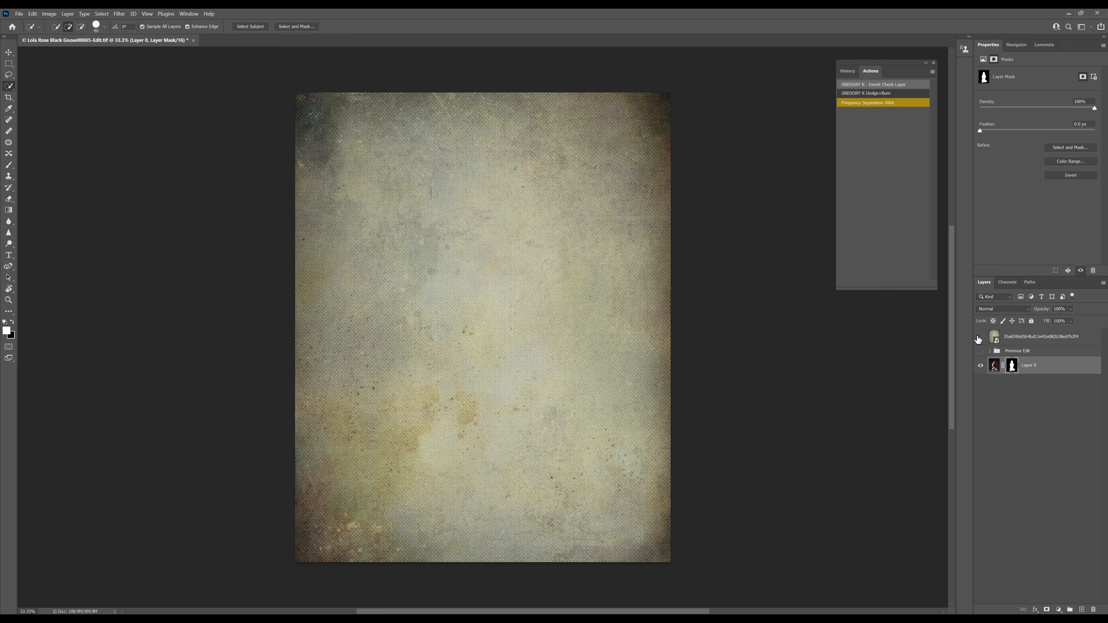
pyautogui.click(979, 337)
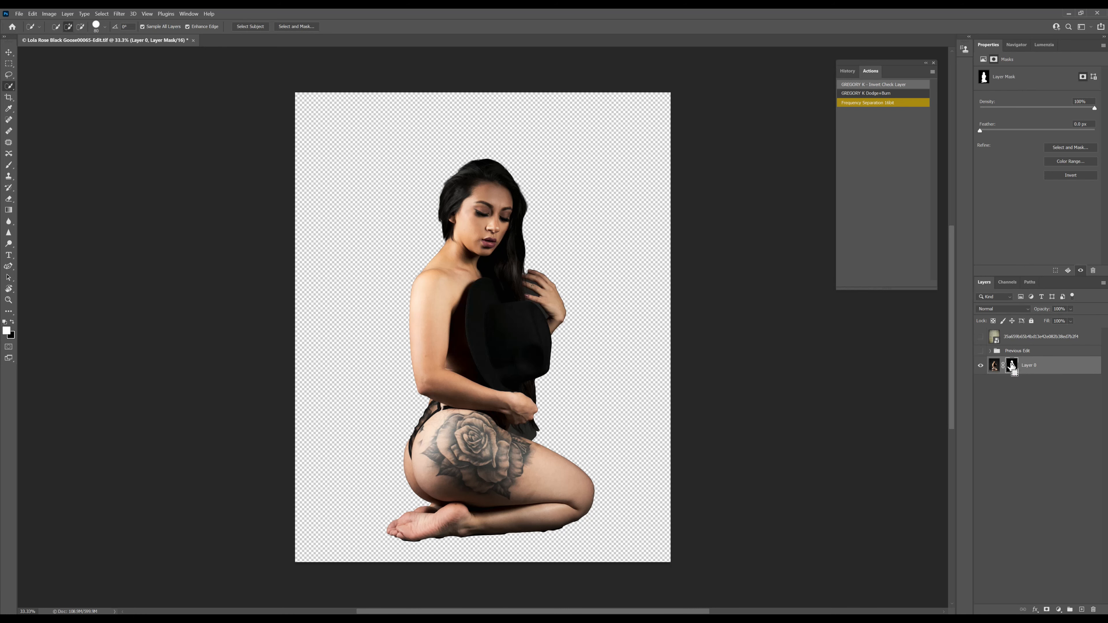
# Copy the subject mask to the texture layer and delete the mask from the photo layer.
pyautogui.moveTo(1012, 365); pyautogui.dragTo(1021, 338)
pyautogui.rightClick(1011, 370)
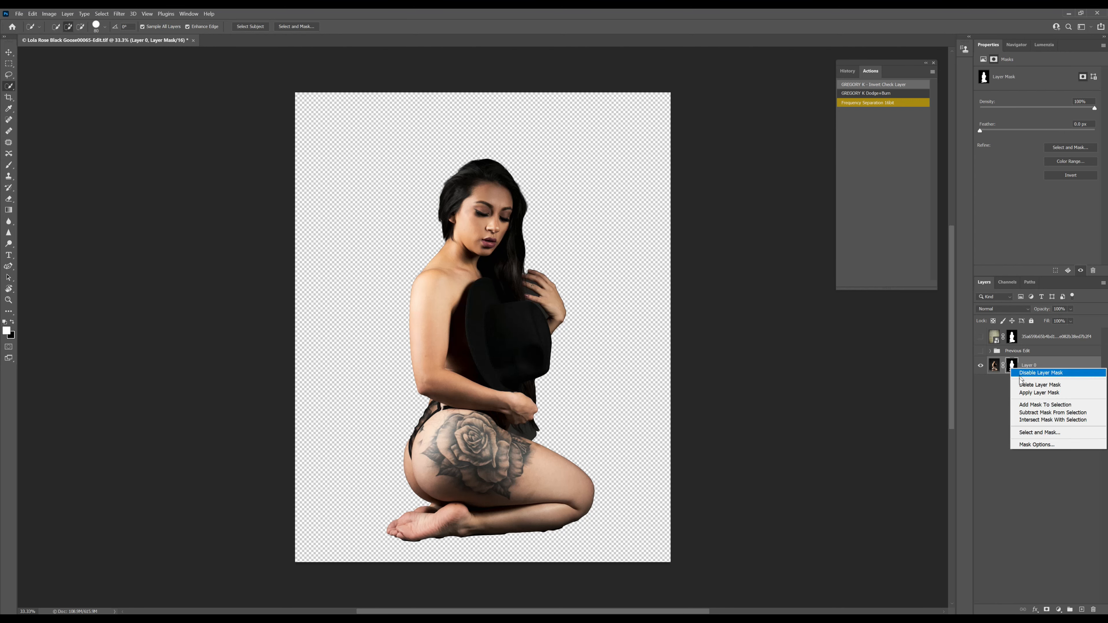
pyautogui.click(1028, 385)
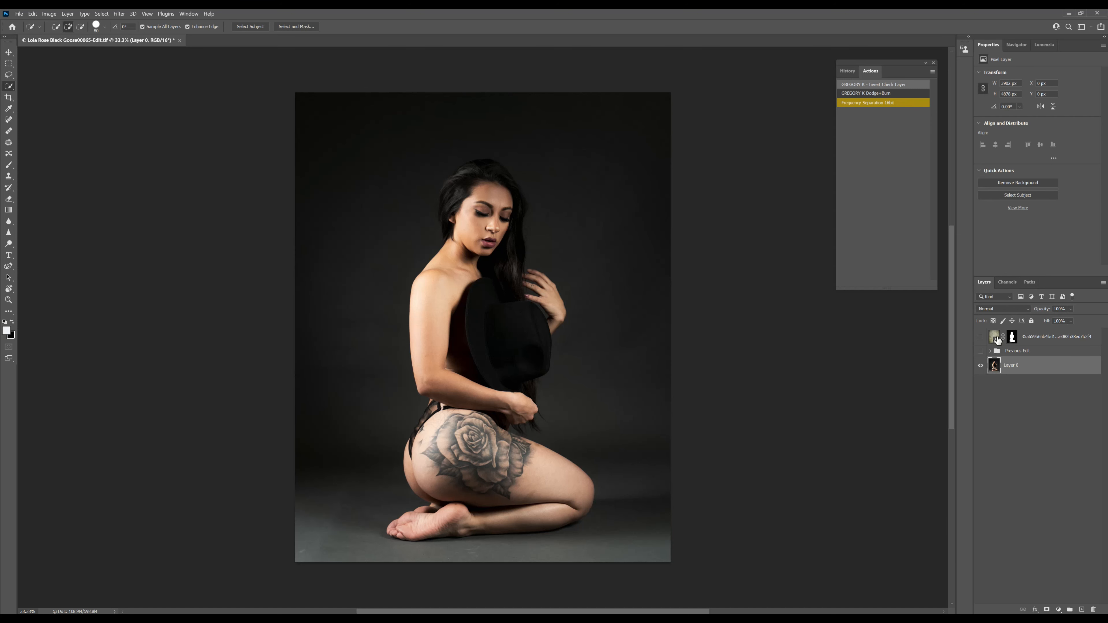
# Show the texture layer and invert its mask so the texture covers only the area around the subject.
pyautogui.click(982, 339)
pyautogui.click(1012, 341)
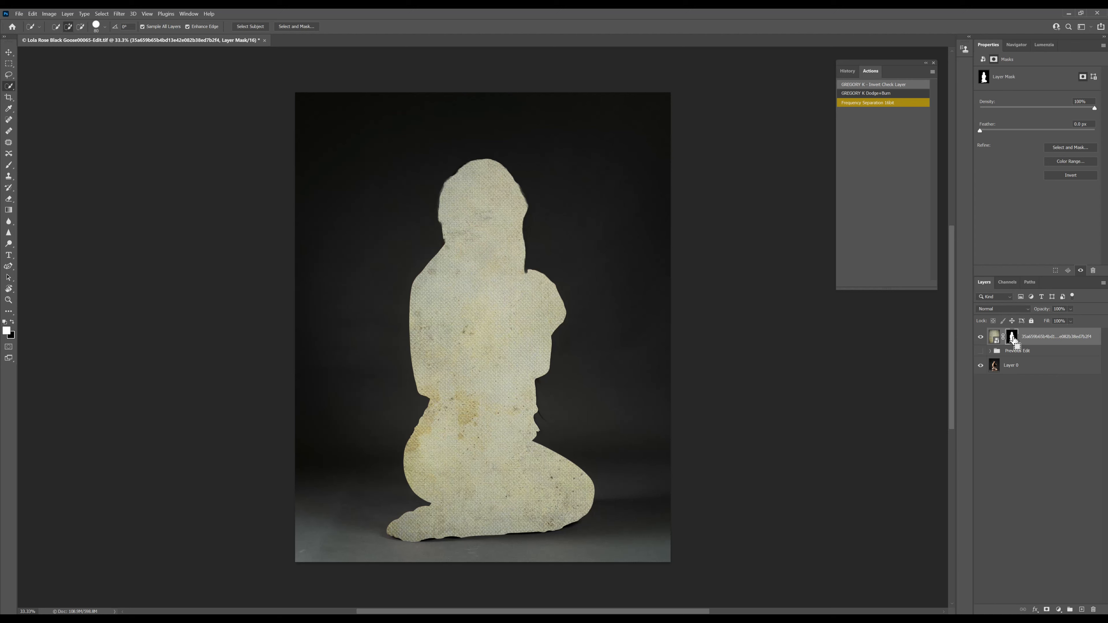
pyautogui.keyDown('alt'); pyautogui.click(1011, 337); pyautogui.keyUp('alt')
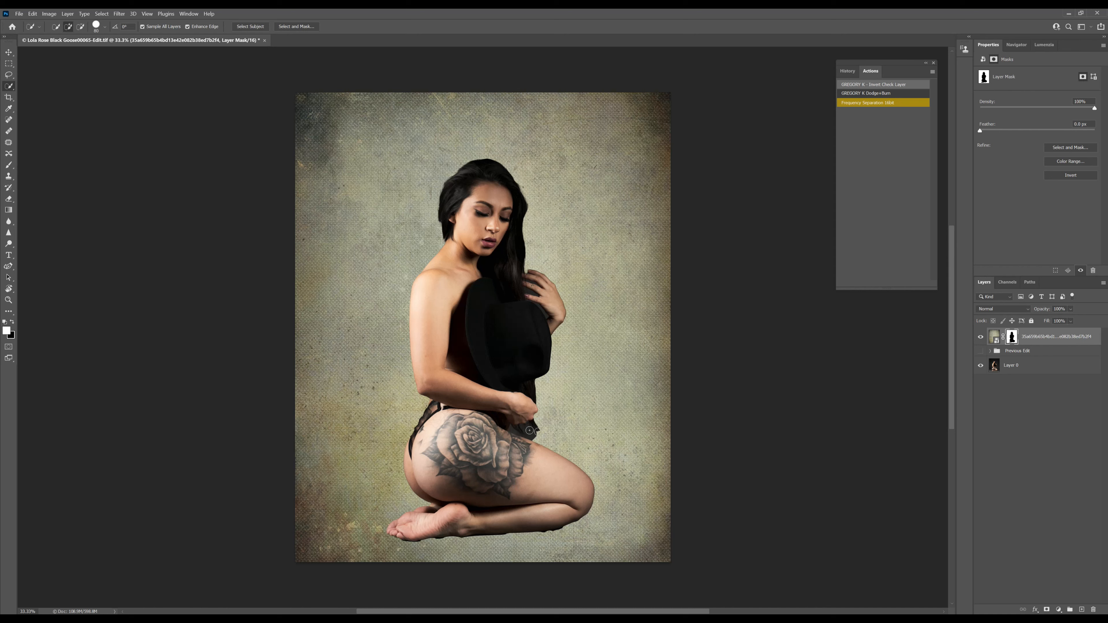
# Set the texture layer's blend mode to Soft Light.
pyautogui.click(1003, 311)
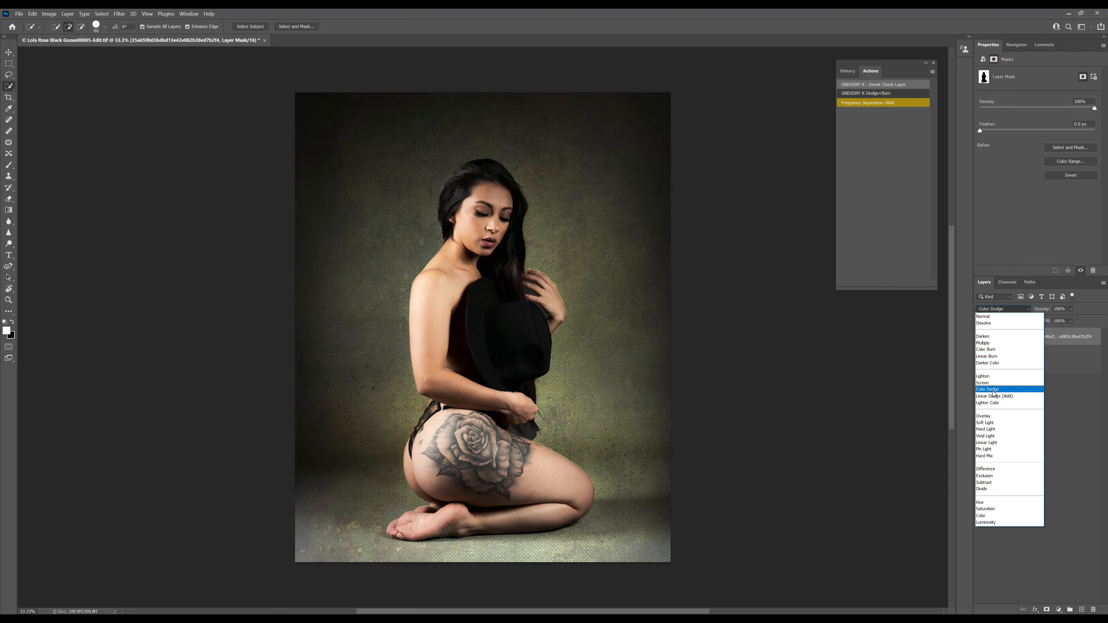
pyautogui.click(986, 424)
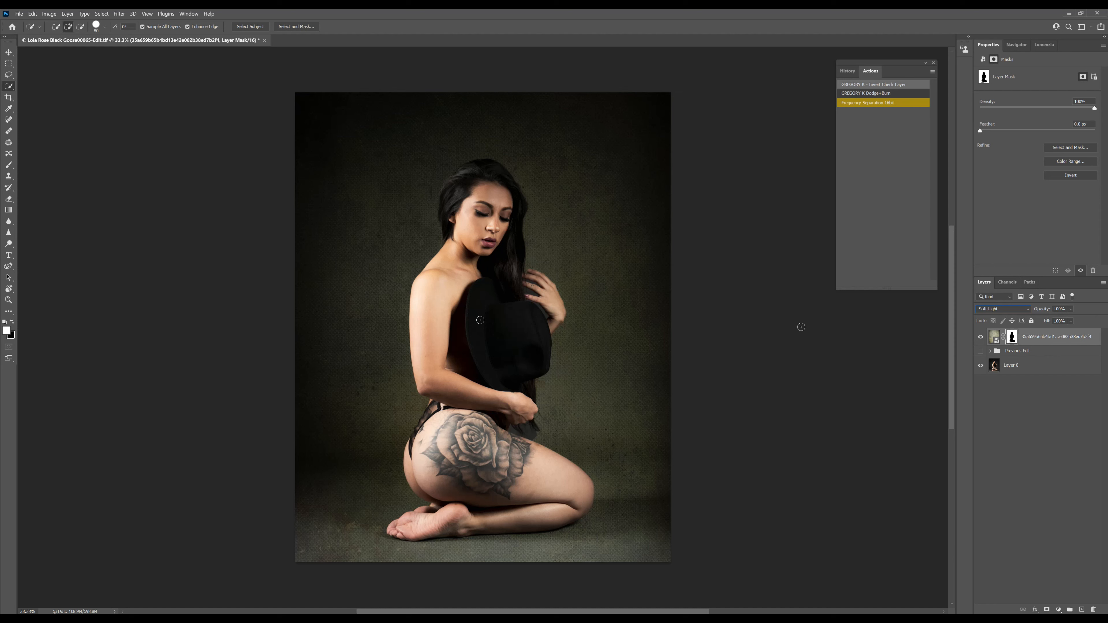
# Paint white on the texture layer's mask with a small soft brush at 30% flow, filling the gap between the lower hand and thigh.
pyautogui.click(11, 162)
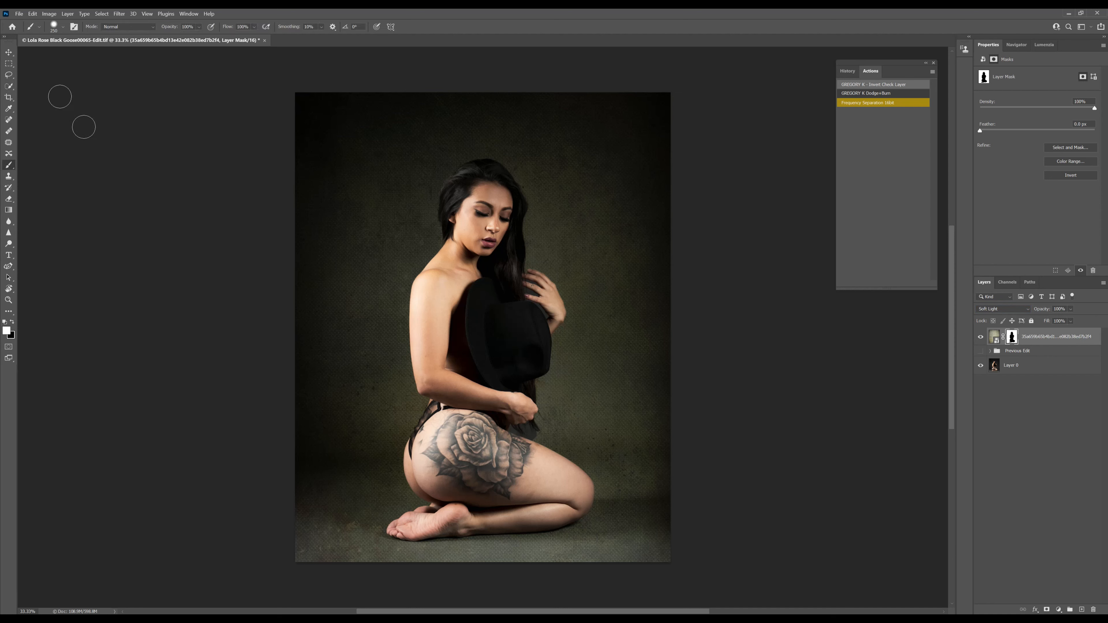
pyautogui.click(55, 27)
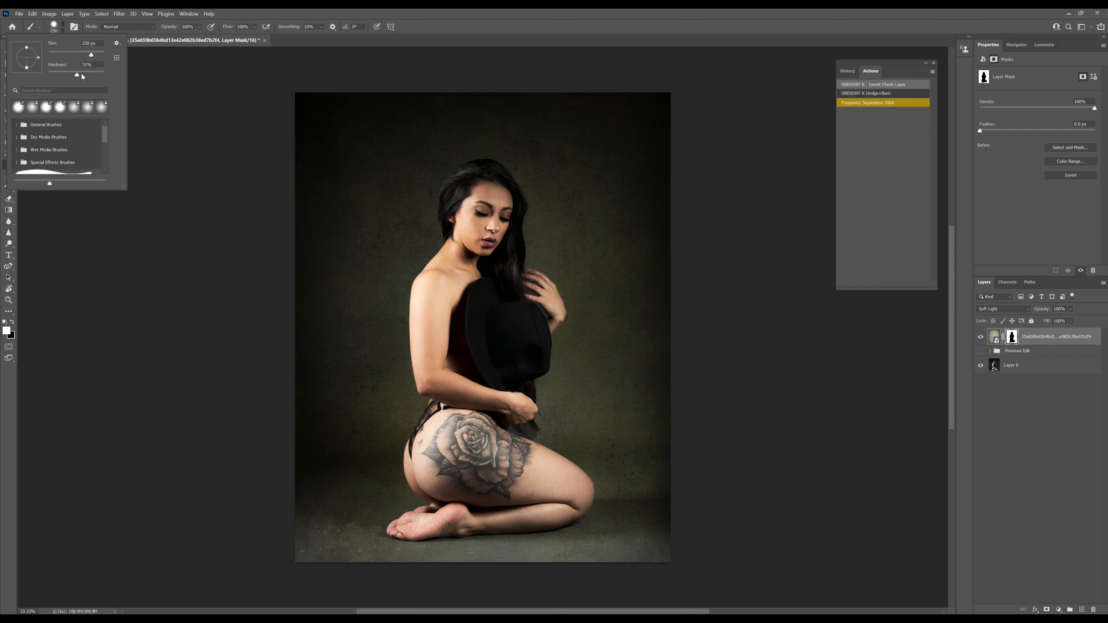
pyautogui.moveTo(16, 74); pyautogui.dragTo(17, 84)
pyautogui.click(336, 12)
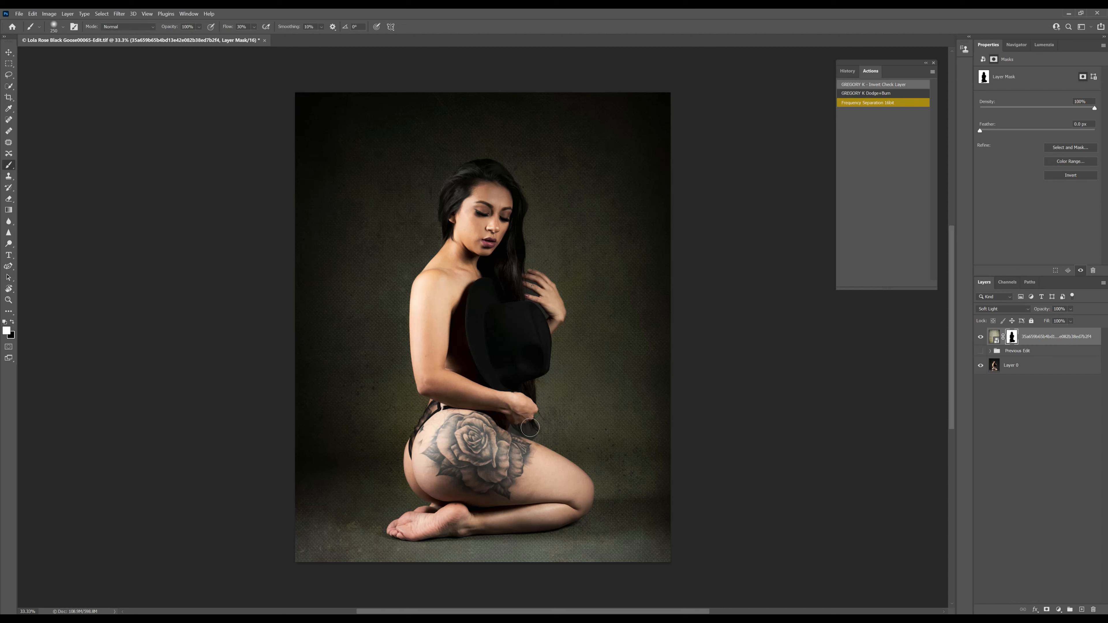
pyautogui.hotkey('ctrl', '+')
pyautogui.hotkey('ctrl', '+')
pyautogui.hotkey('ctrl', '+')
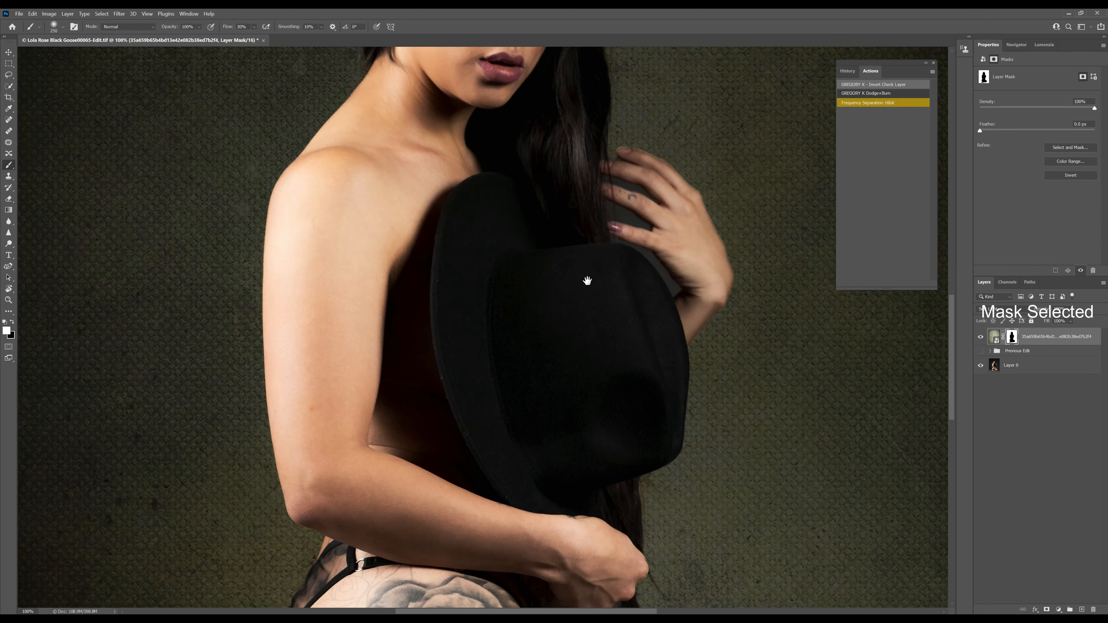
pyautogui.scroll(-5, 583, 284)
pyautogui.moveTo(632, 417)
pyautogui.mouseDown()
pyautogui.moveTo(606, 396)
pyautogui.moveTo(623, 408)
pyautogui.moveTo(606, 397)
pyautogui.moveTo(609, 411)
pyautogui.mouseUp()
pyautogui.press('[')
pyautogui.press('[')
pyautogui.press('[')
pyautogui.press('[')
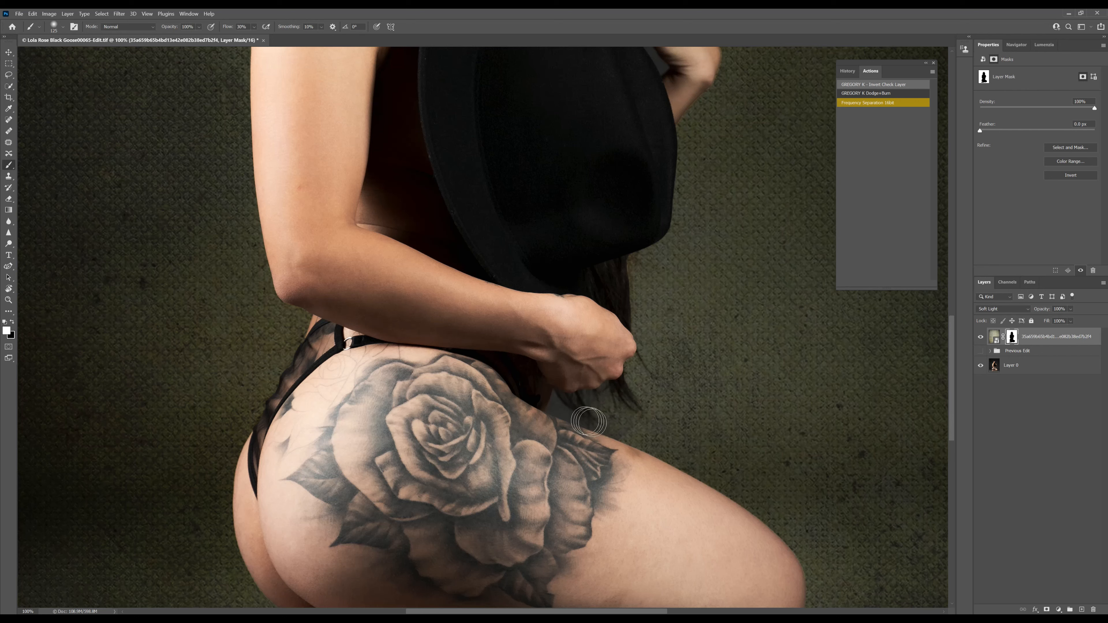
pyautogui.moveTo(600, 403)
pyautogui.mouseDown()
pyautogui.moveTo(555, 406)
pyautogui.moveTo(609, 408)
pyautogui.mouseUp()
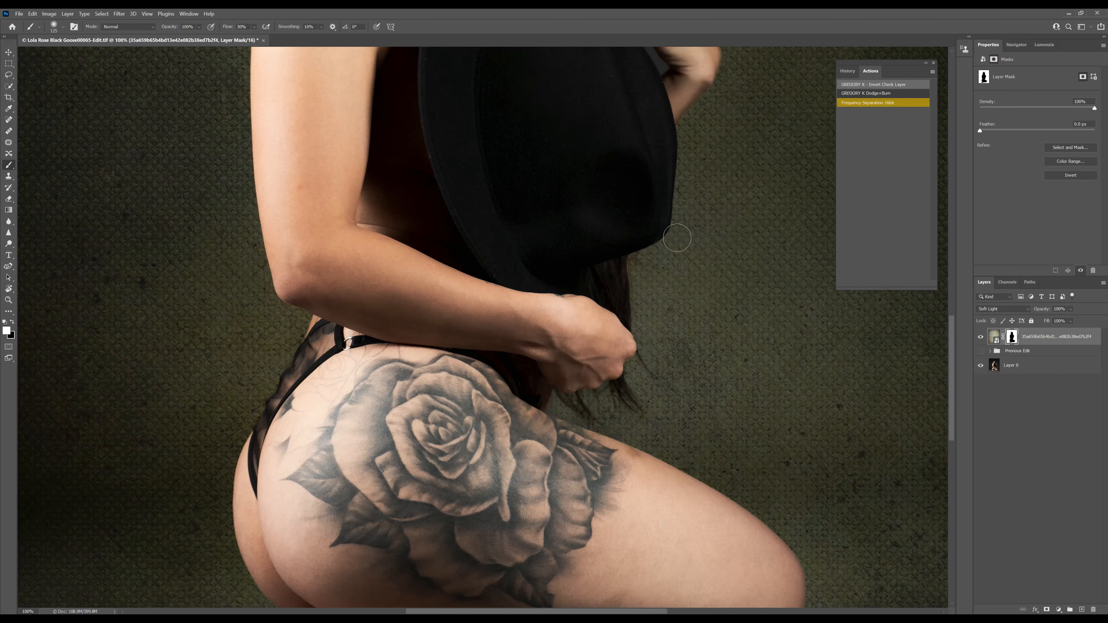
# Lower the texture layer's opacity to 84%.
pyautogui.moveTo(707, 196); pyautogui.dragTo(703, 468)
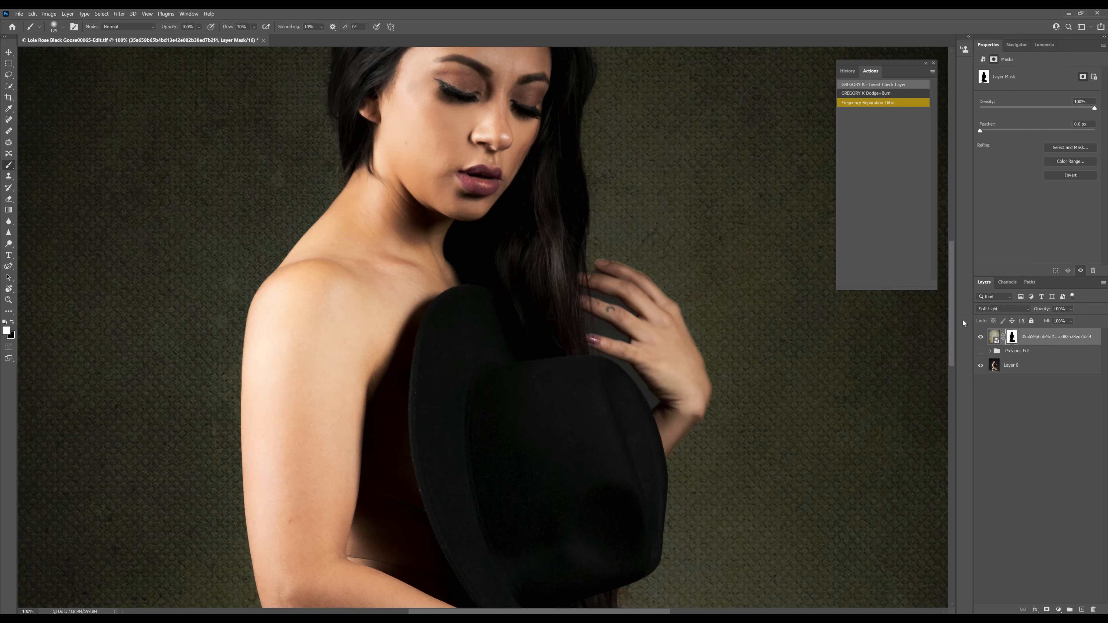
pyautogui.hotkey('ctrl', '0')
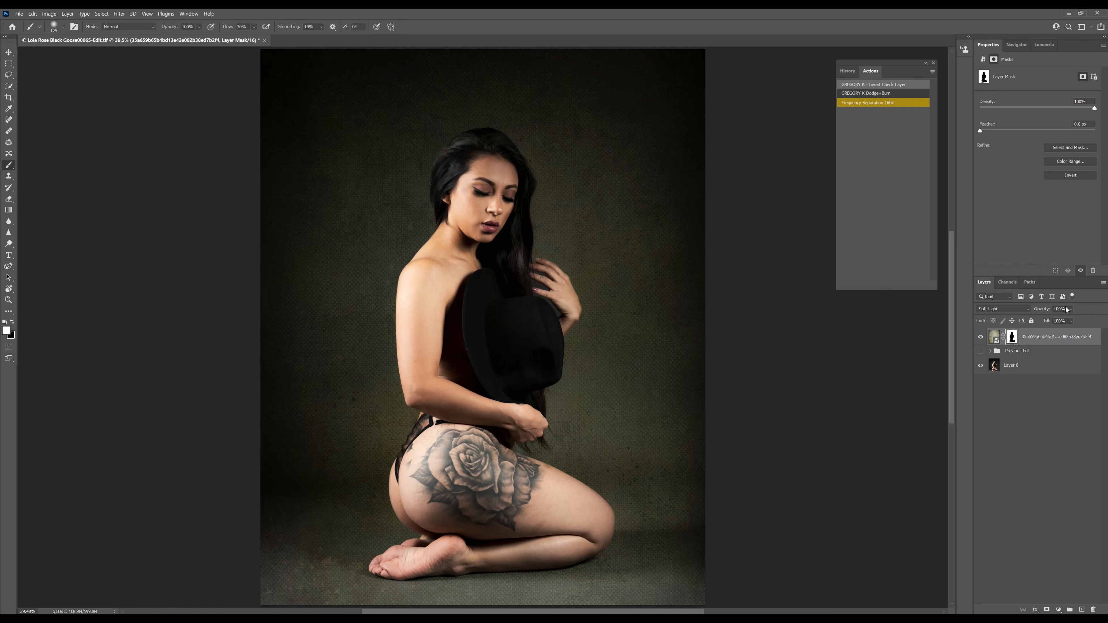
pyautogui.click(1070, 310)
pyautogui.moveTo(1078, 322); pyautogui.dragTo(1068, 323)
# Add a Curves adjustment layer above the texture layer and replace its mask with a copy of the texture layer's mask.
pyautogui.click(1057, 609)
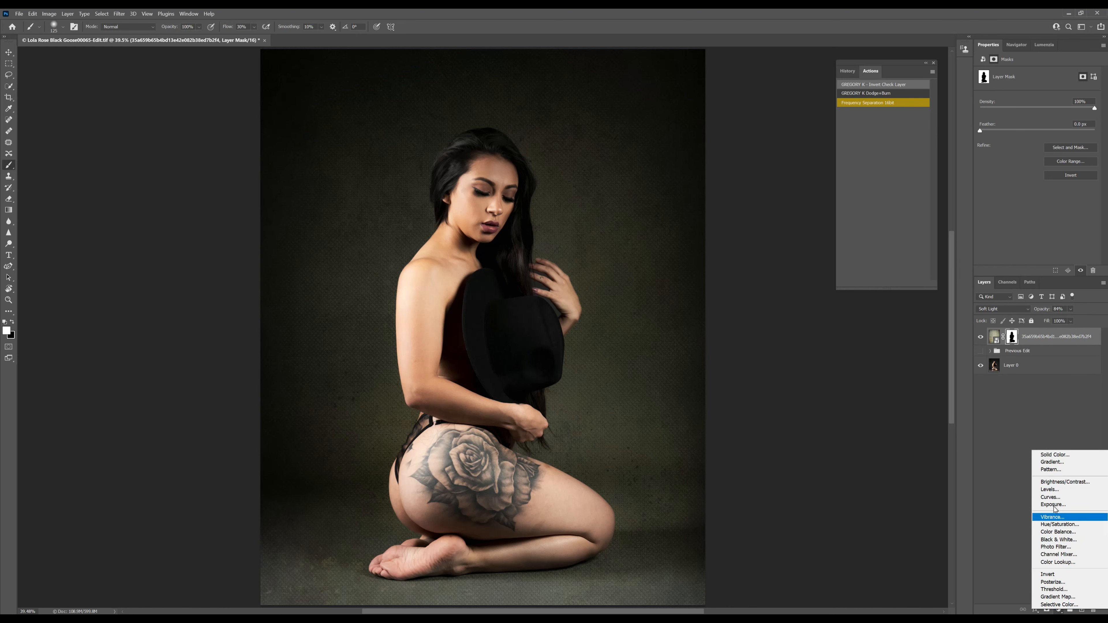
pyautogui.click(1050, 497)
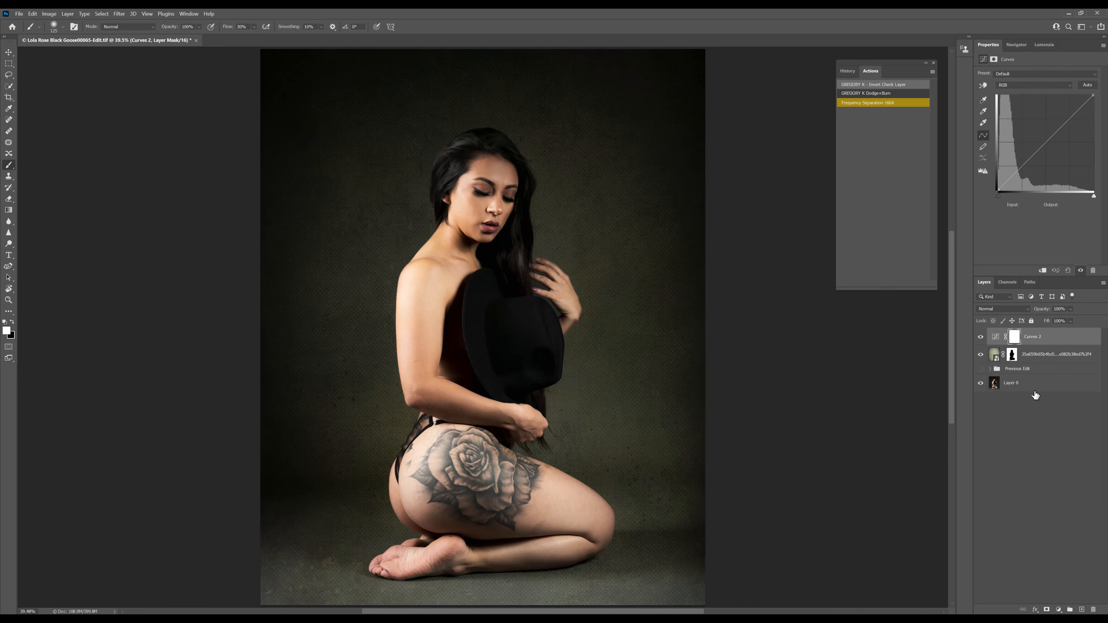
pyautogui.click(1012, 356)
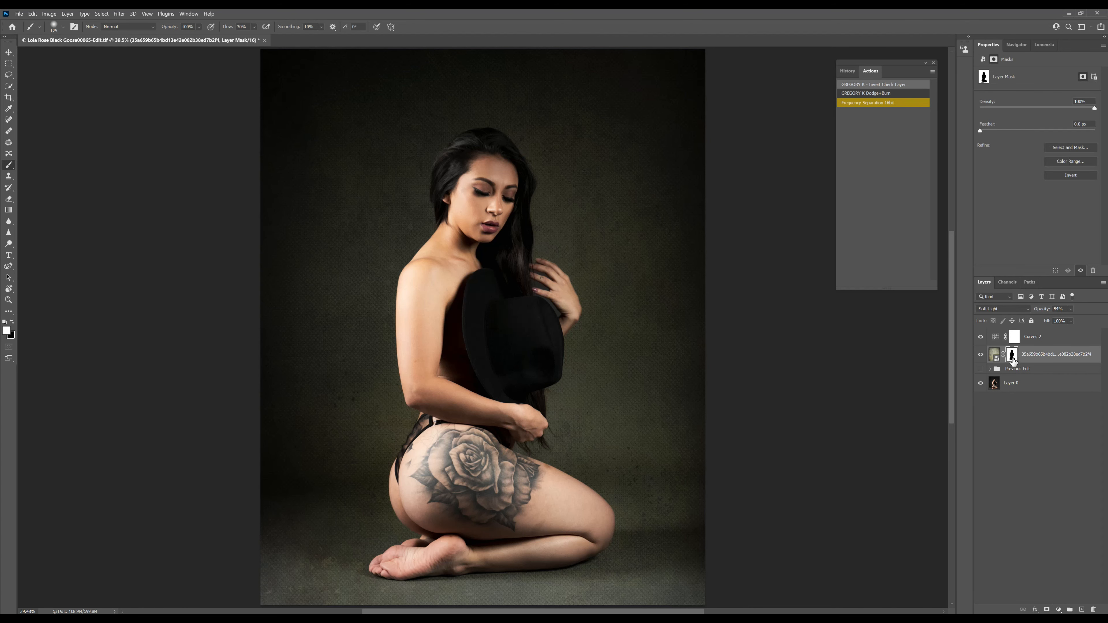
pyautogui.moveTo(1012, 357); pyautogui.dragTo(1013, 342)
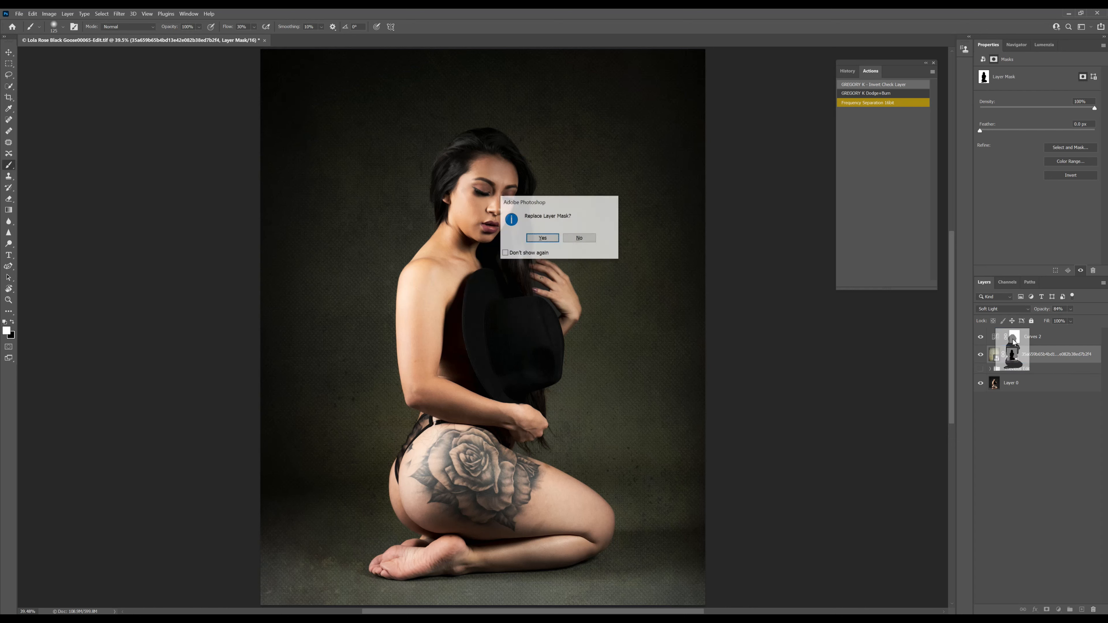
pyautogui.click(542, 238)
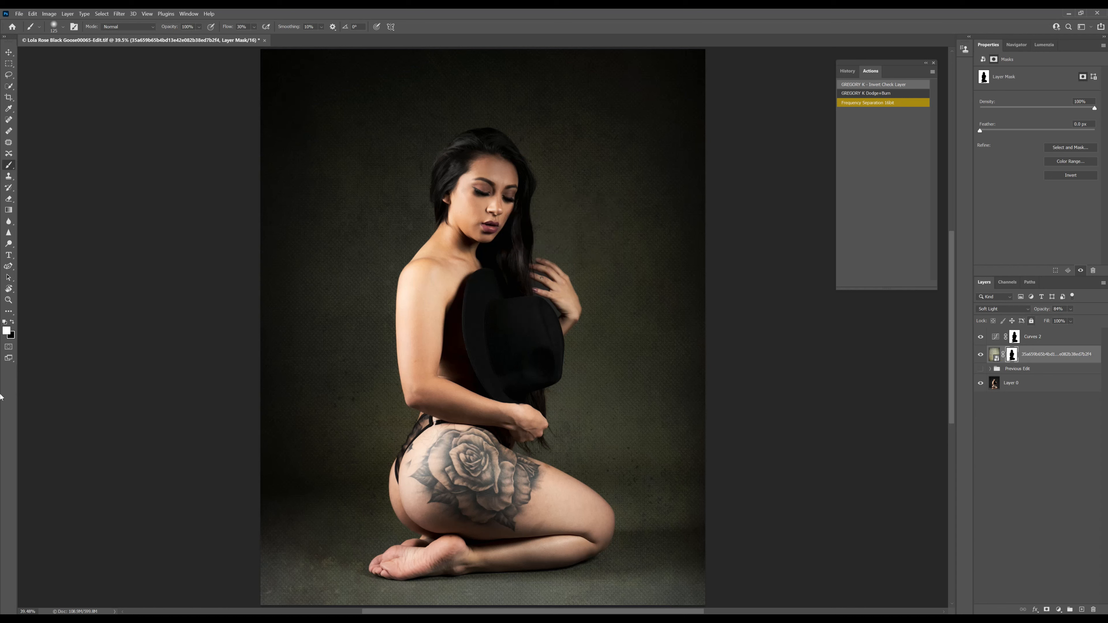
# Shape the new Curves layer's RGB curve, lowering the shadows to about input 68, output 56 and raising the highlights to about input 195, output 200.
pyautogui.click(996, 338)
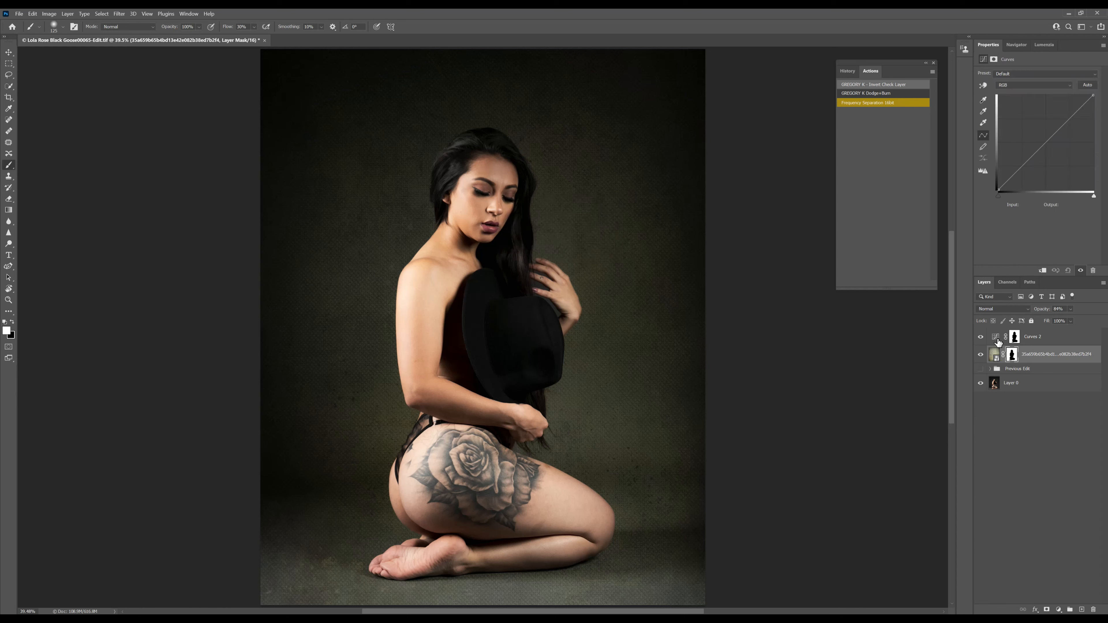
pyautogui.click(999, 342)
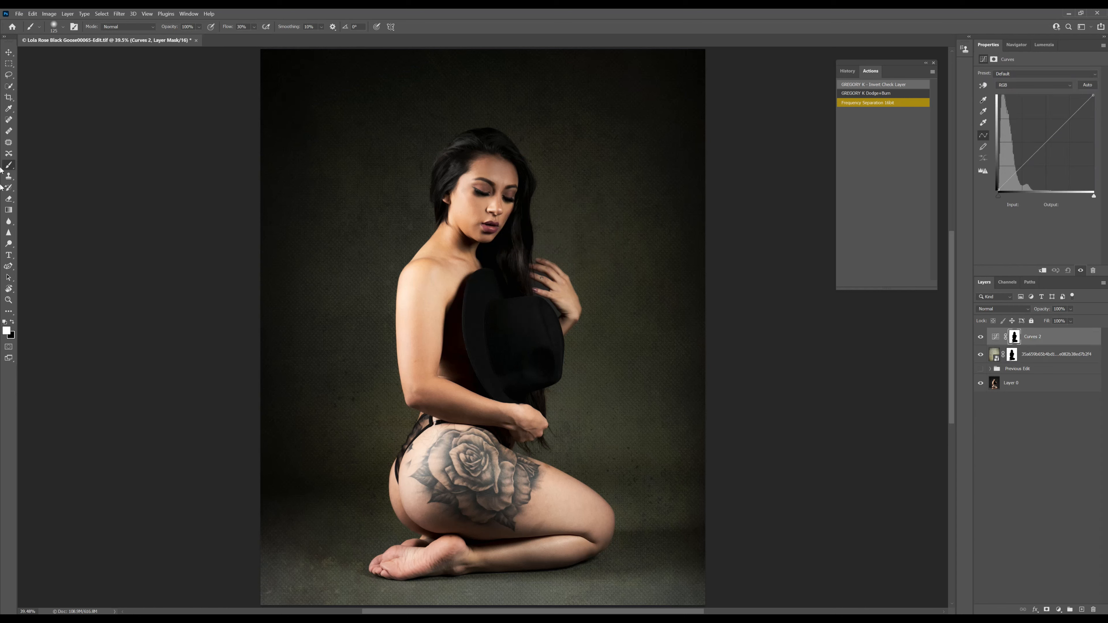
pyautogui.moveTo(1023, 165); pyautogui.dragTo(1023, 170)
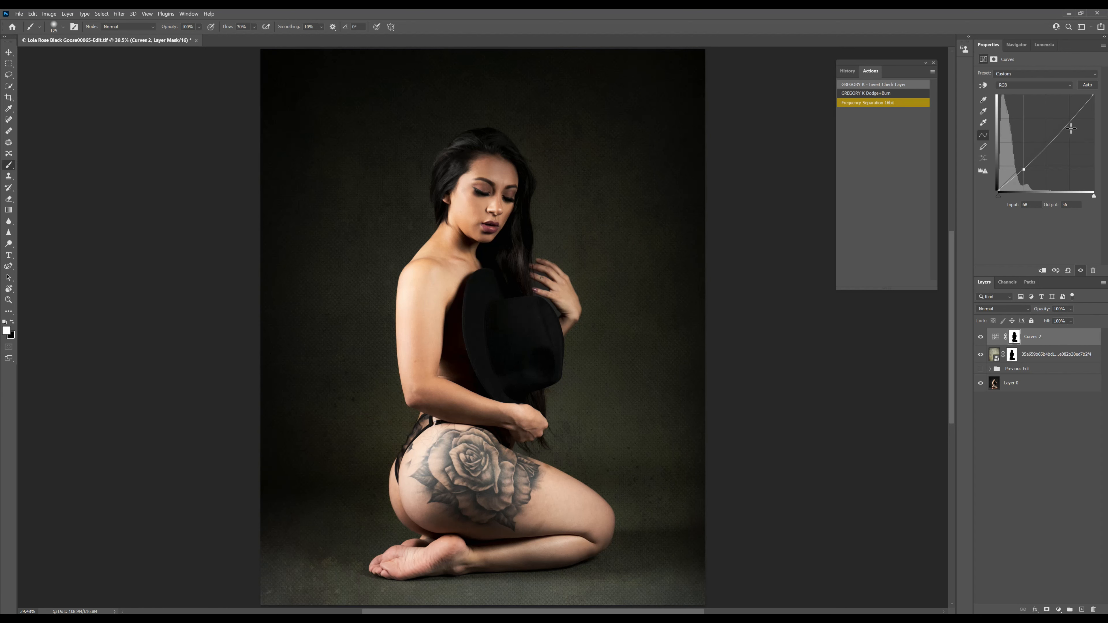
pyautogui.moveTo(1061, 129)
pyautogui.mouseDown()
pyautogui.moveTo(1055, 111)
pyautogui.moveTo(1070, 116)
pyautogui.mouseUp()
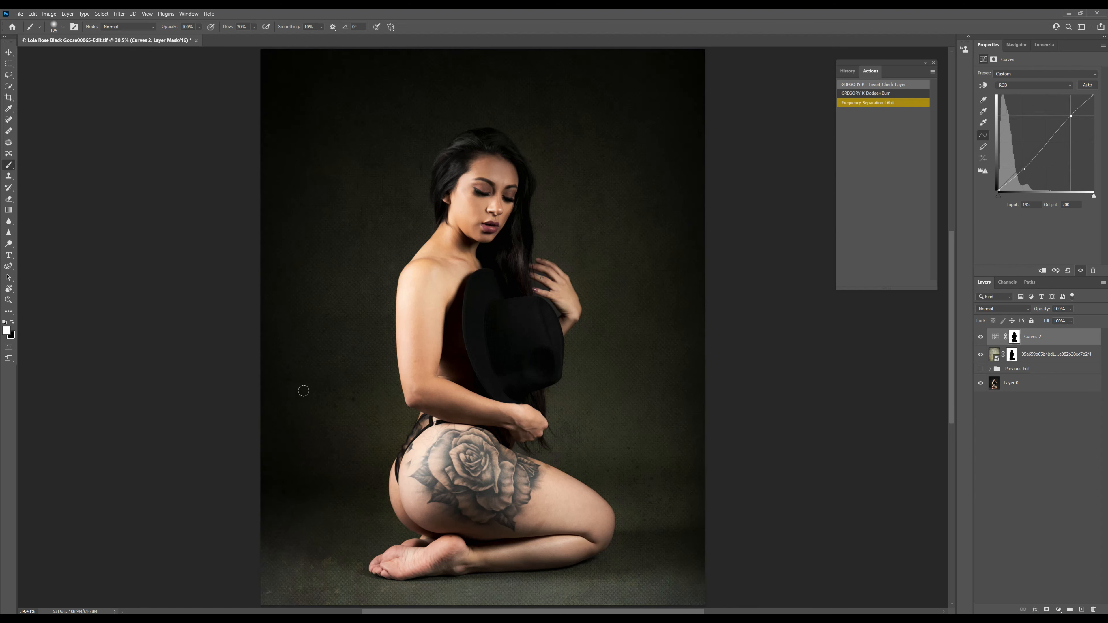